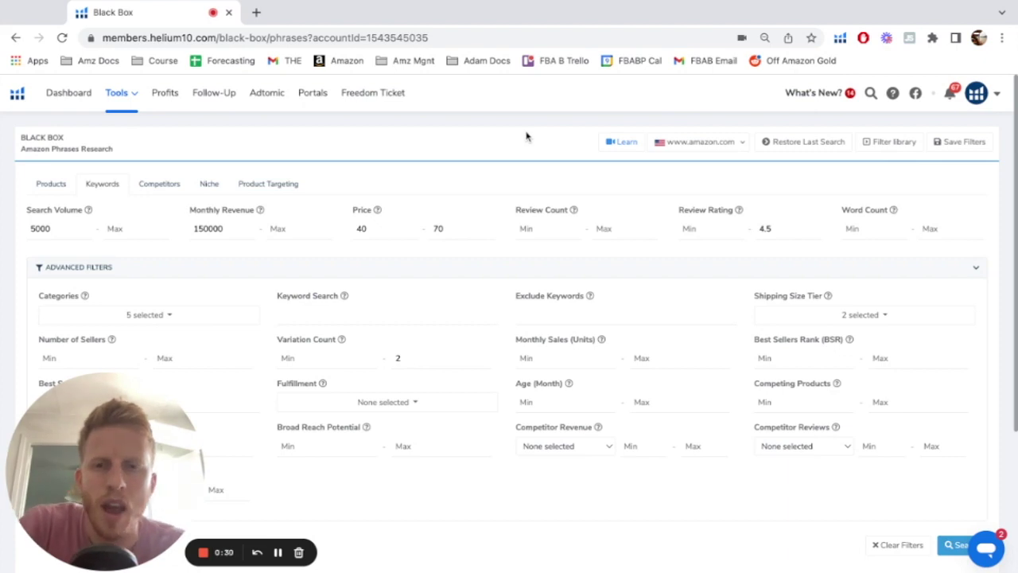
drag(88, 432, 891, 436)
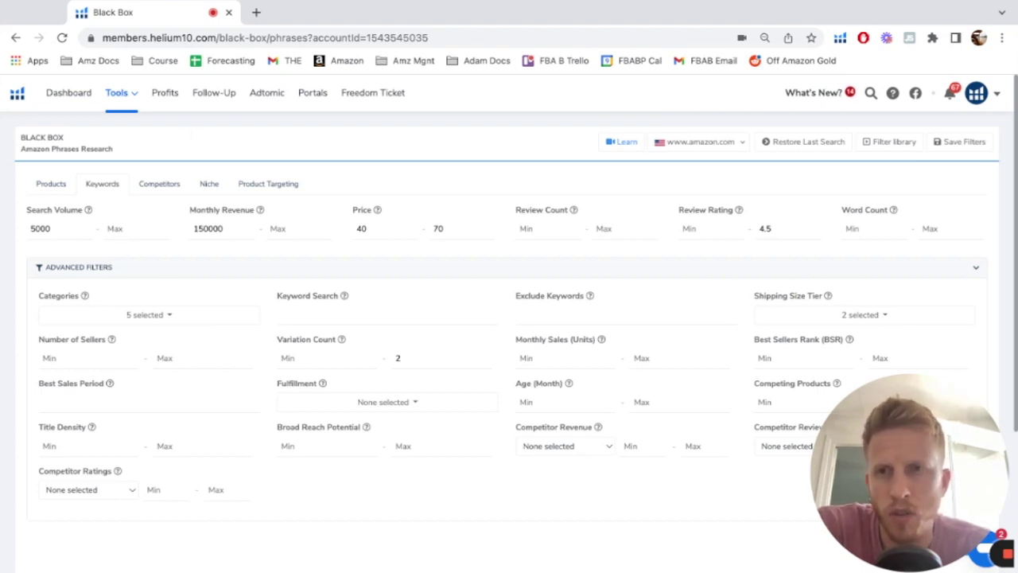
click(135, 94)
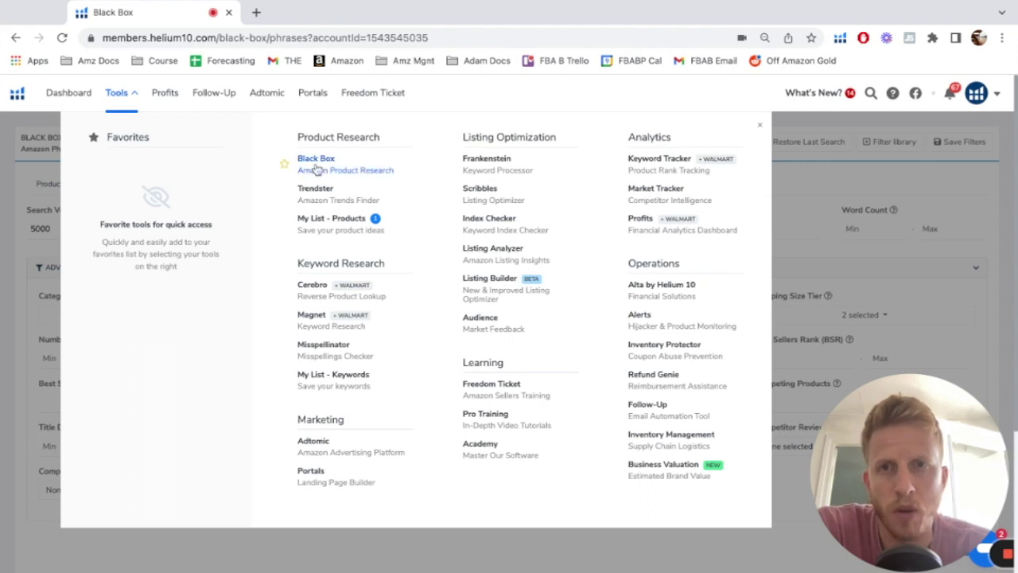
click(822, 183)
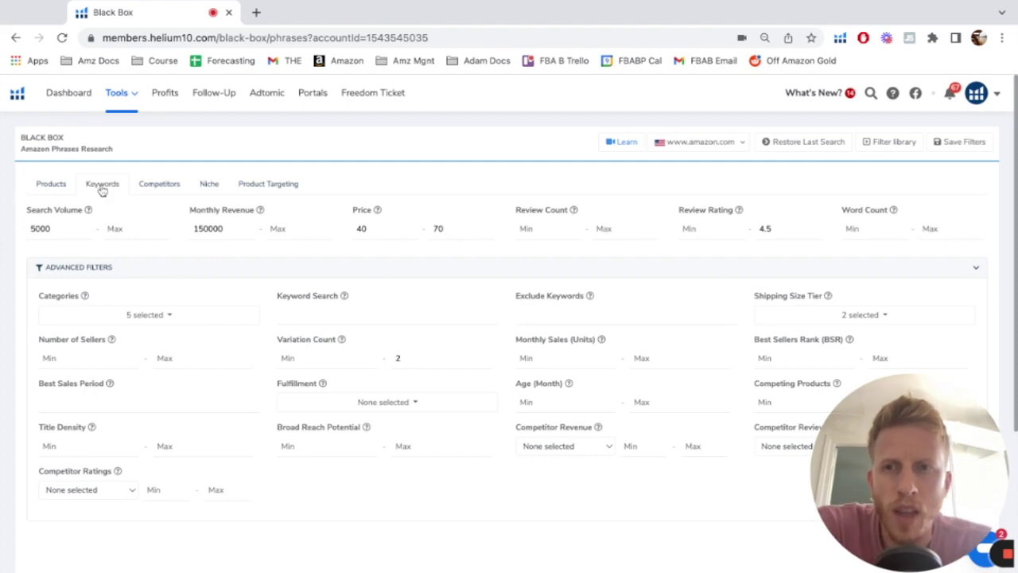
Set the minimum monthly revenue filter to 15000 and highlight that value
scroll(20, 330, down, 1)
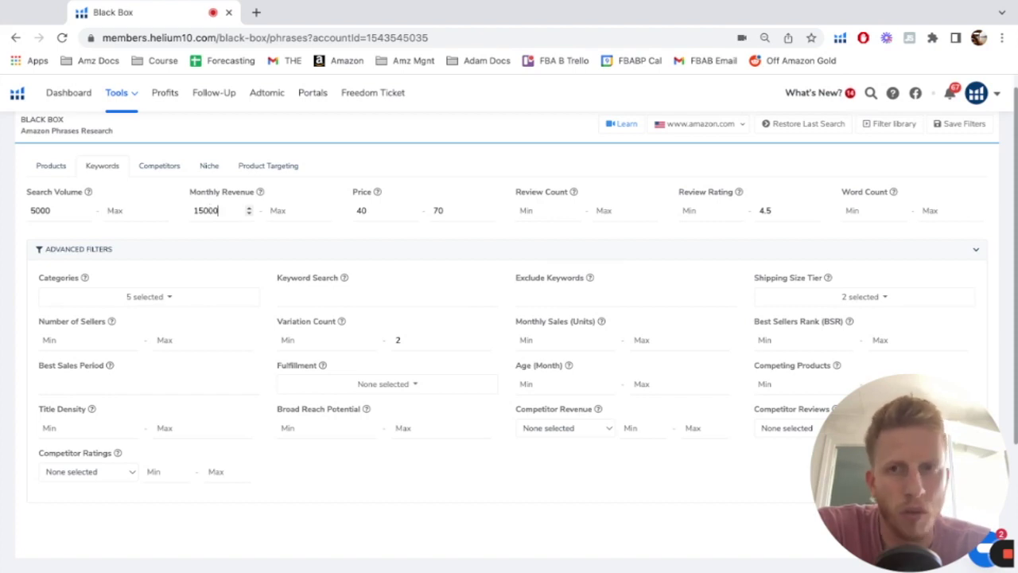
key(shift+Left)
key(shift+Left)
key(shift+Left)
key(shift+Left)
key(shift+Left)
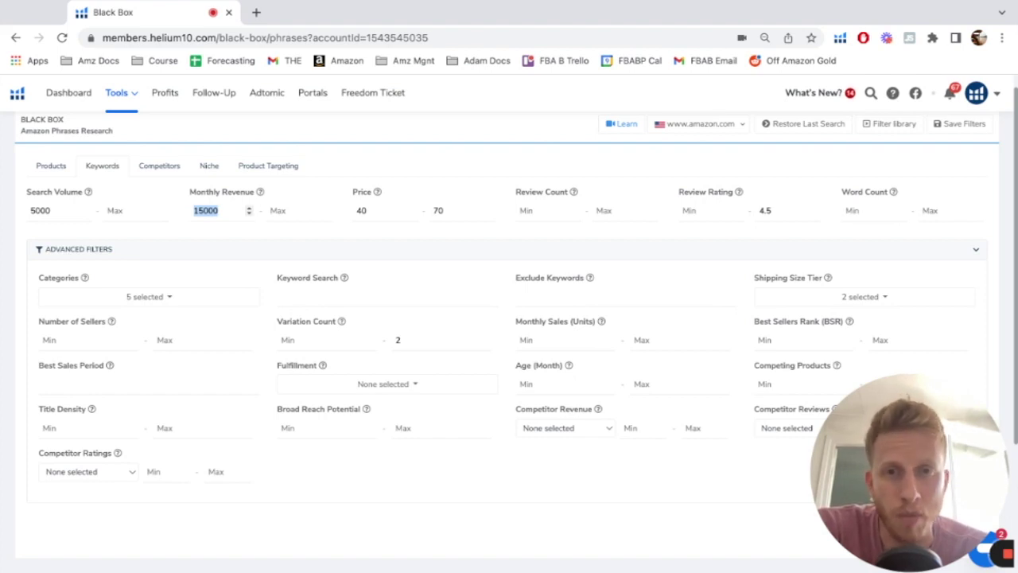
mouse_move(572, 193)
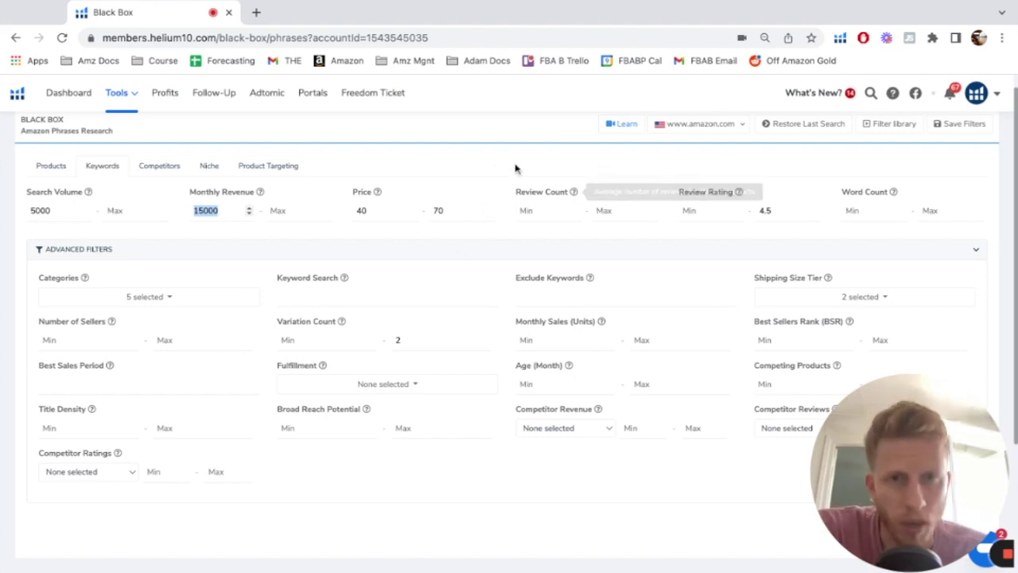
click(614, 208)
text(300)
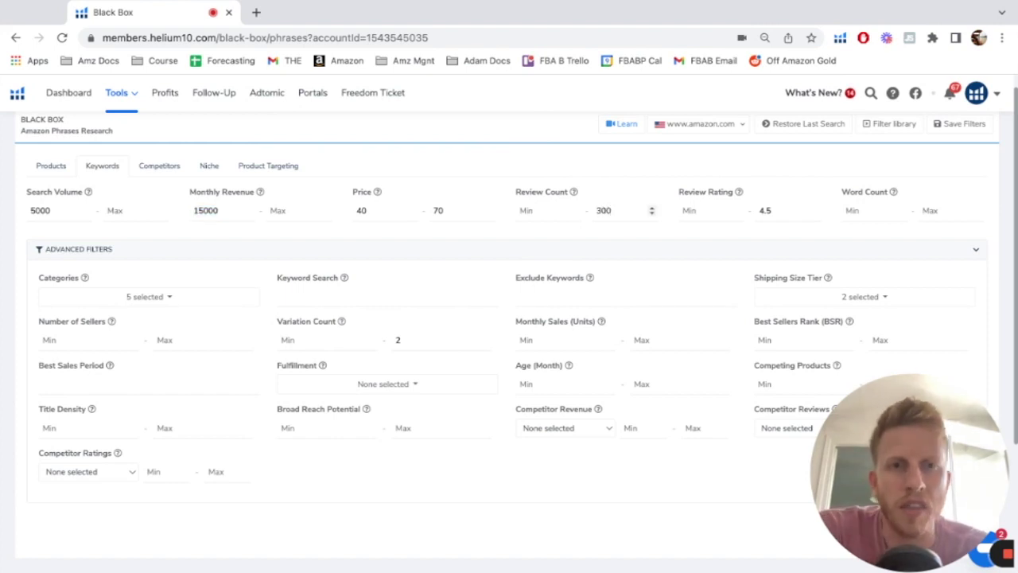
key(super+a)
key(BackSpace)
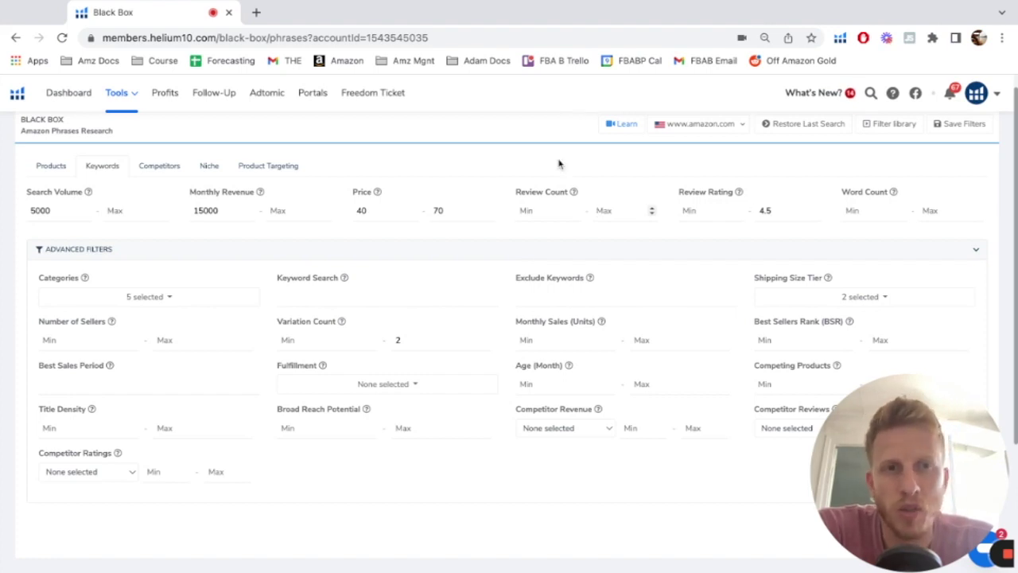
Set the maximum review rating filter to 2
double_click(782, 210)
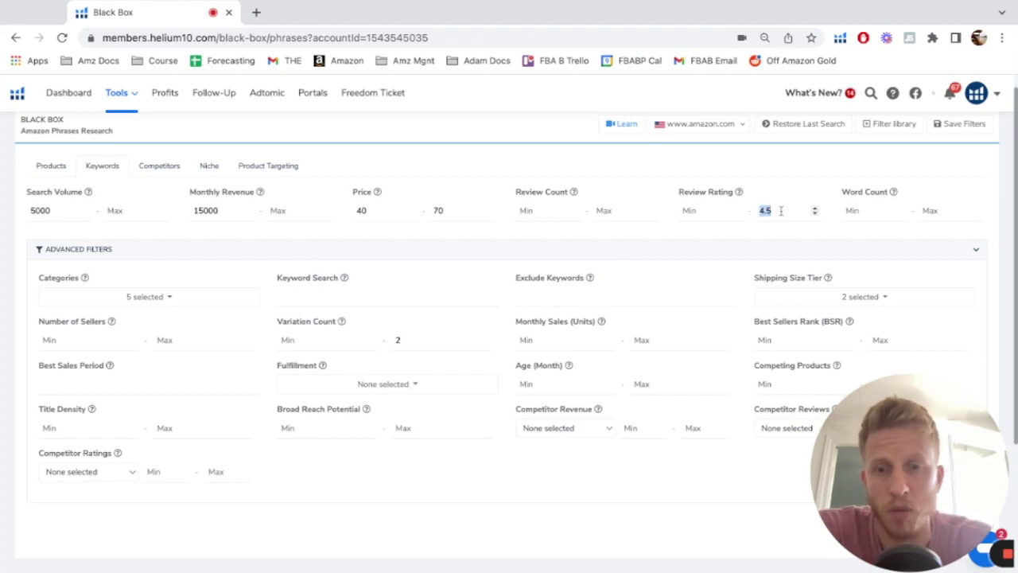
text(3.9)
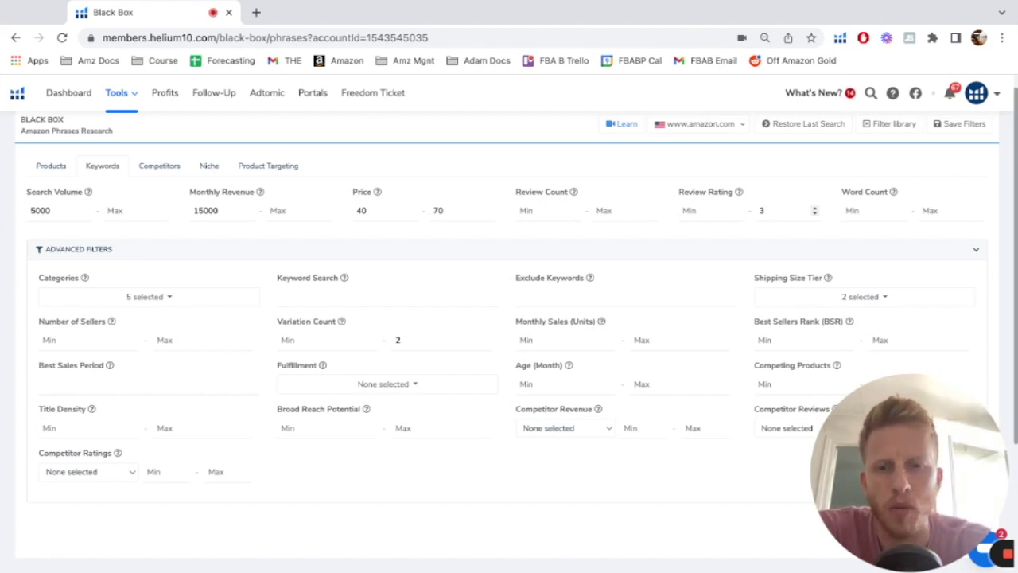
key(BackSpace)
text(4.4)
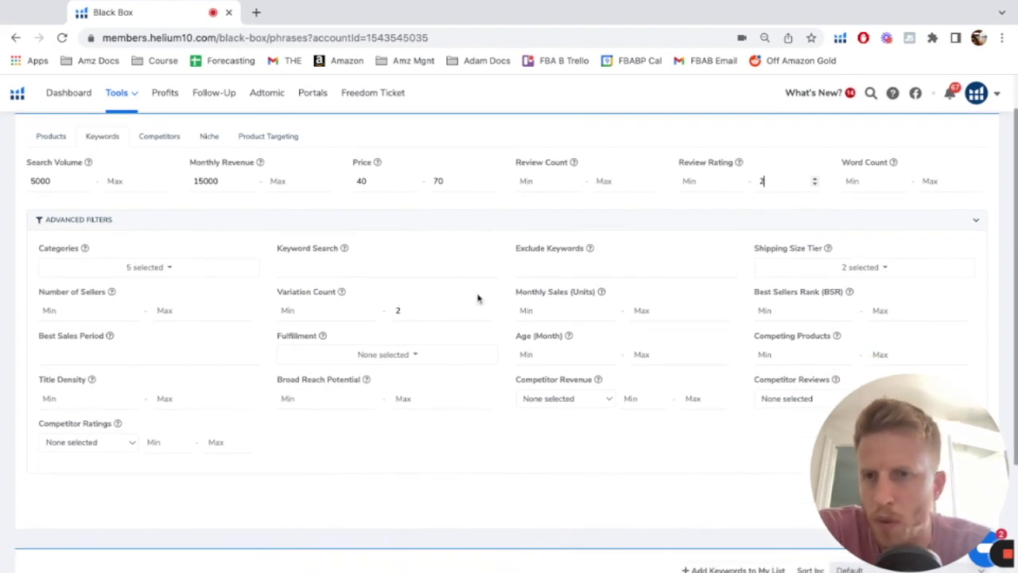
Review which product categories are ticked in the category filter, from the start to the end of the list
click(173, 268)
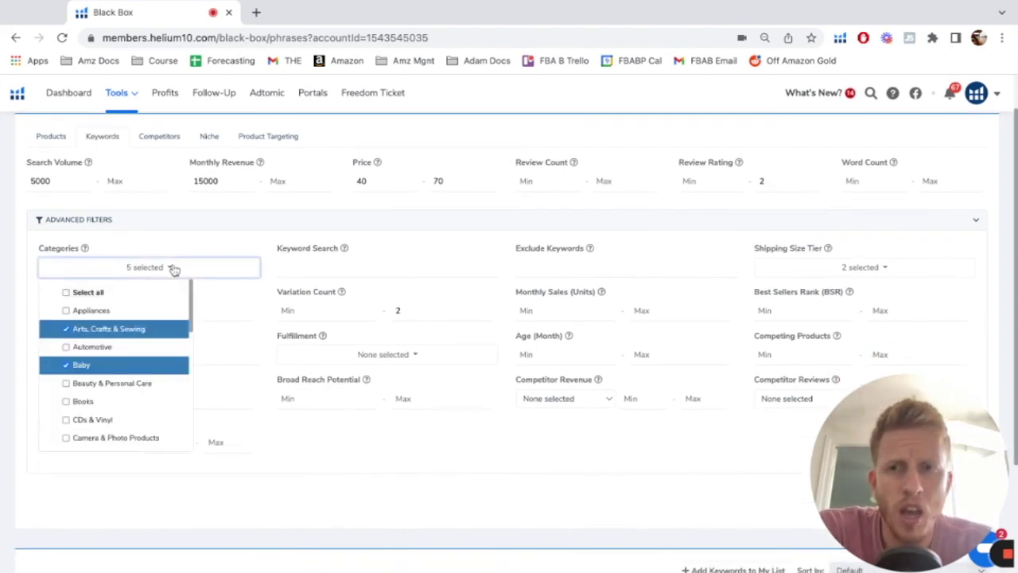
scroll(141, 354, up, 1)
scroll(141, 354, down, 3)
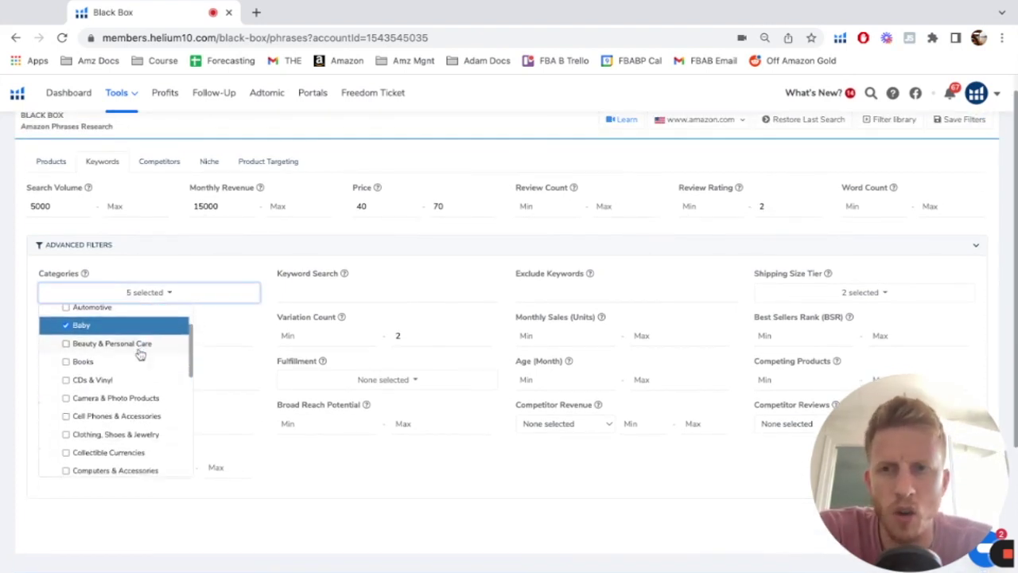
scroll(140, 355, down, 5)
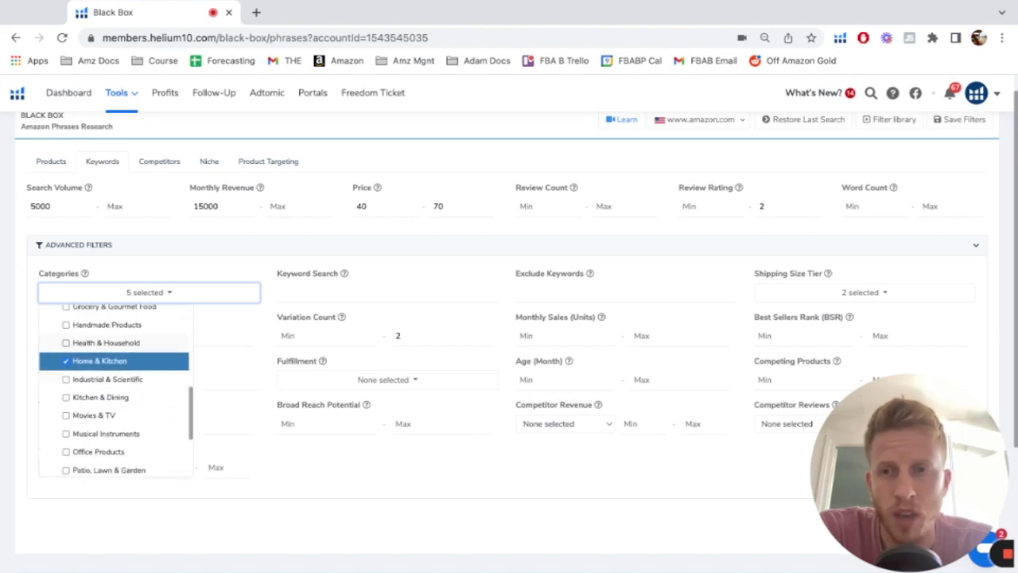
scroll(113, 390, down, 2)
scroll(114, 390, up, 1)
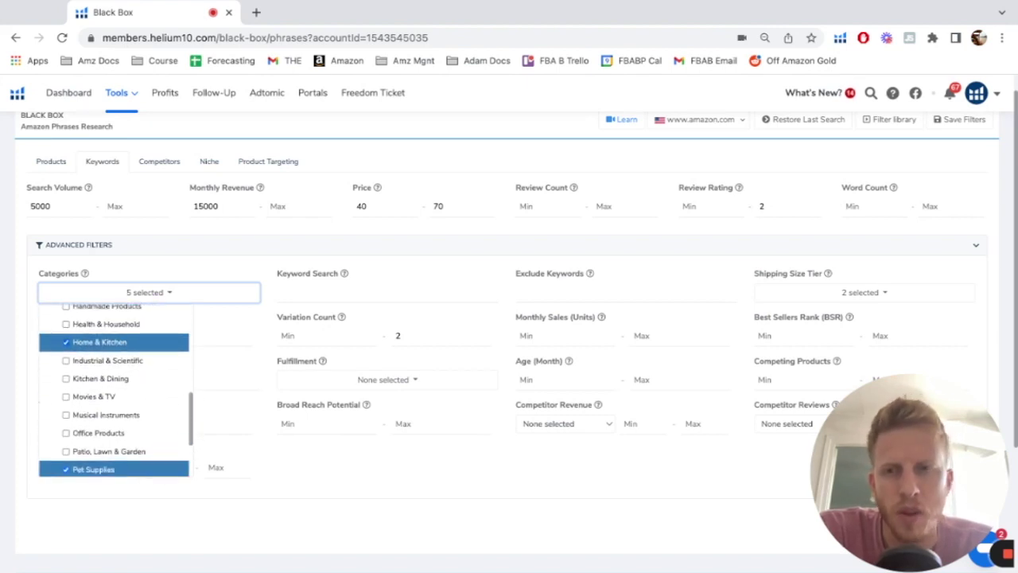
scroll(113, 390, down, 2)
scroll(113, 382, down, 1)
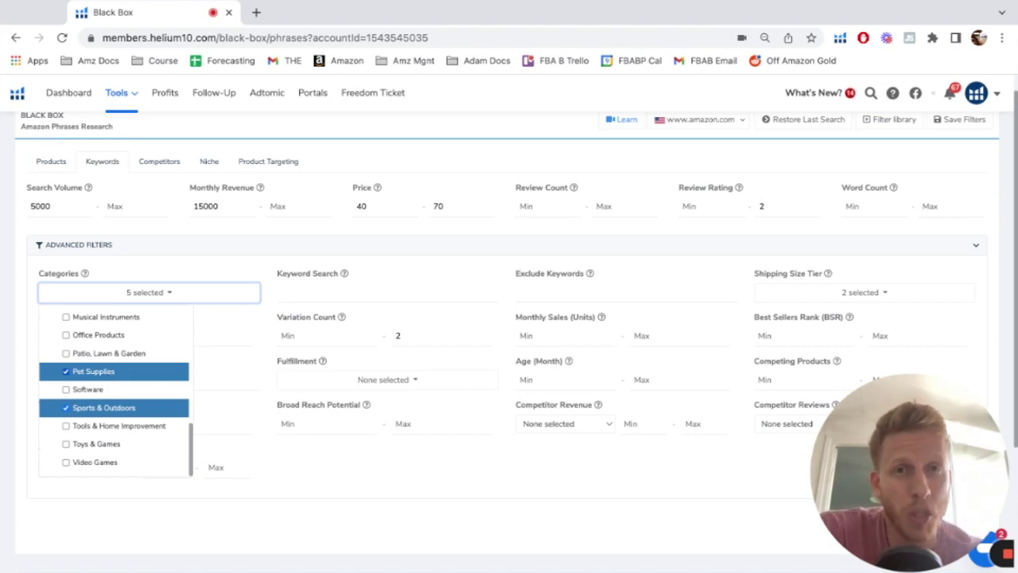
scroll(96, 366, up, 5)
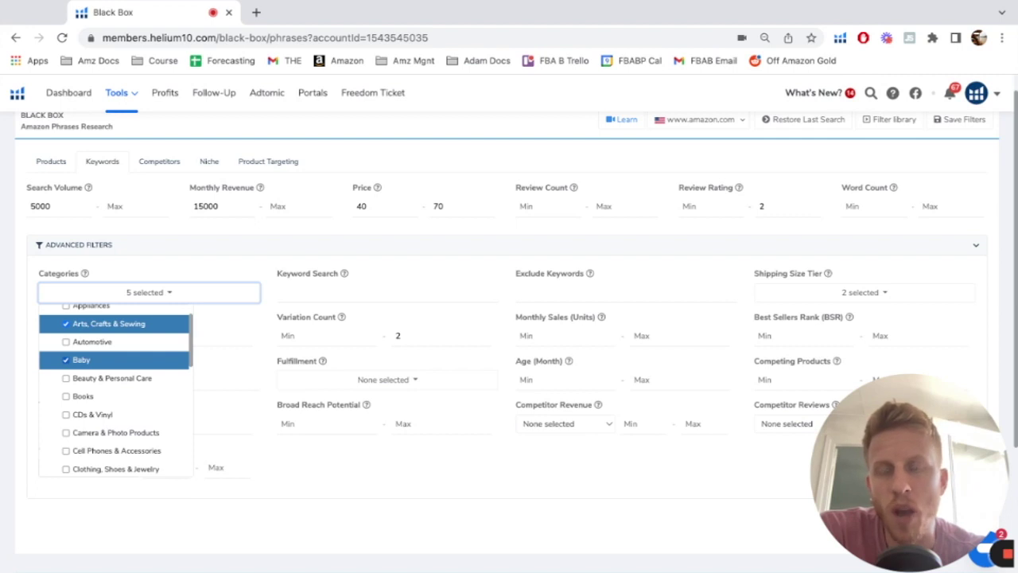
scroll(115, 390, up, 1)
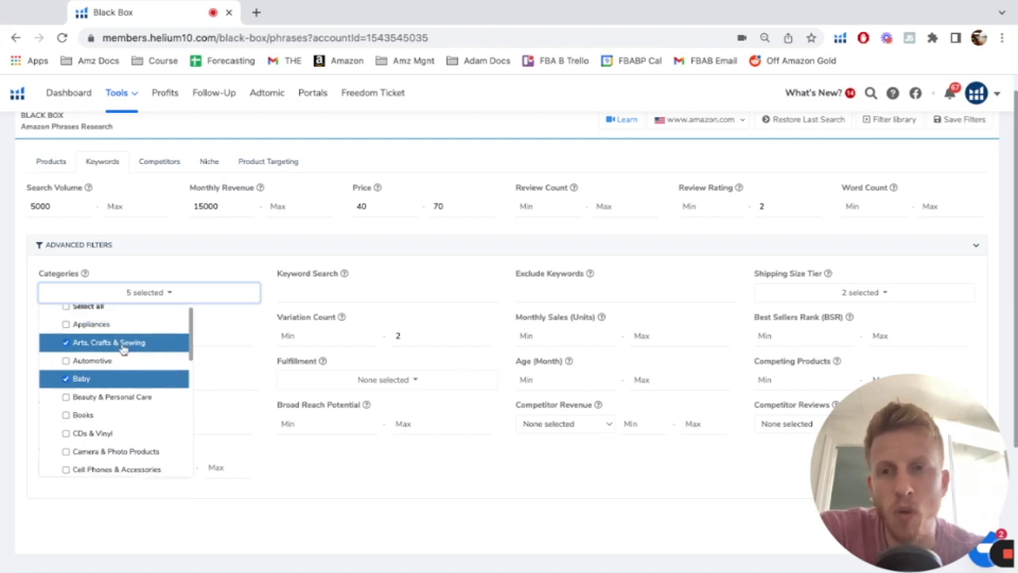
click(432, 126)
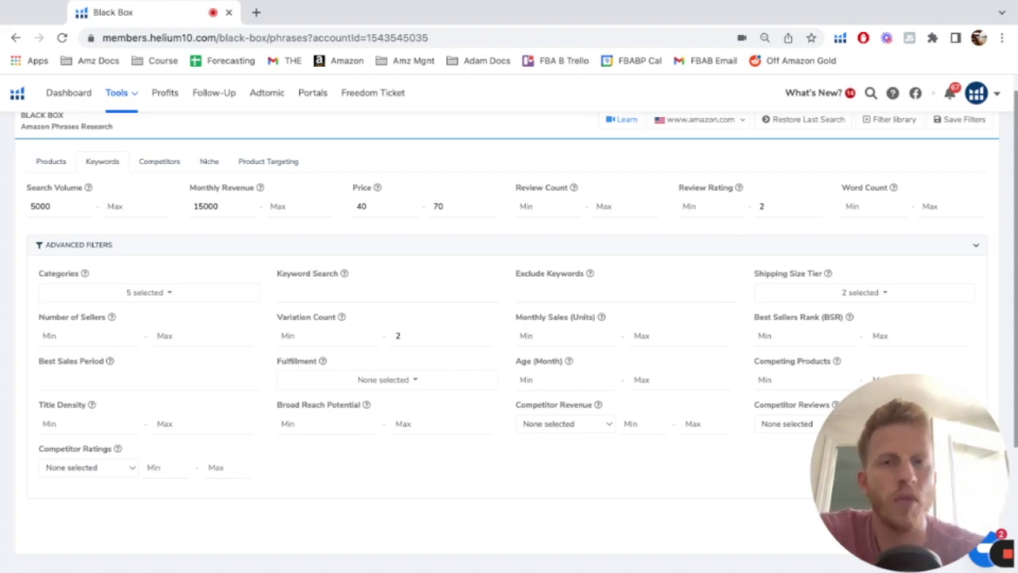
Run the keyword search with the filters that are set
scroll(509, 318, down, 1)
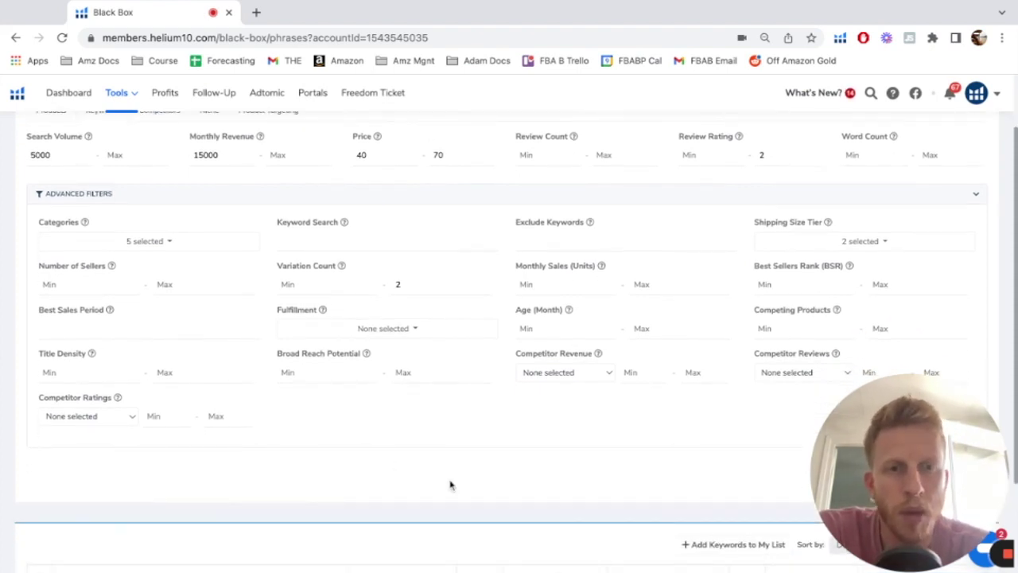
scroll(450, 484, down, 1)
scroll(573, 461, down, 1)
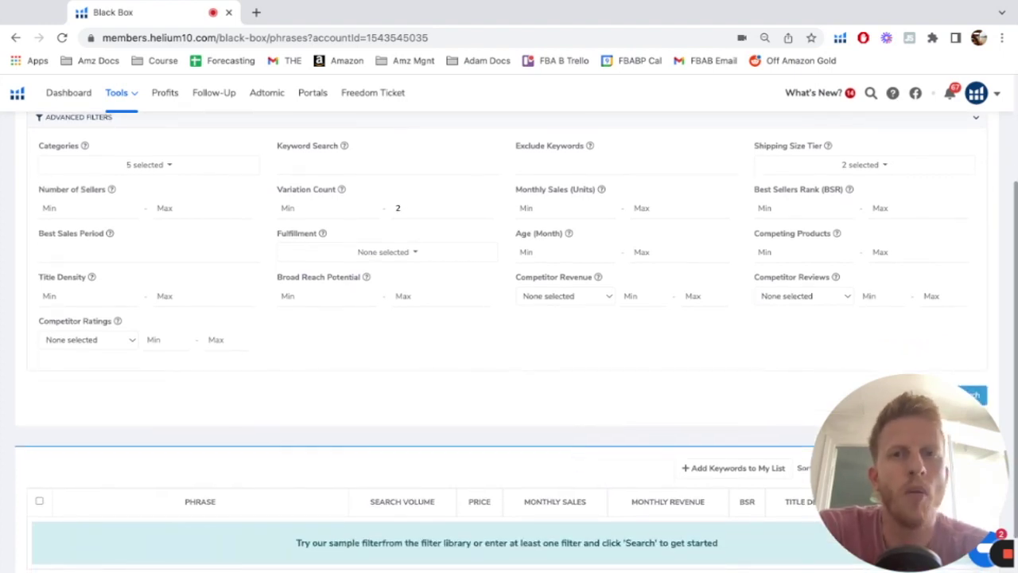
scroll(682, 313, down, 1)
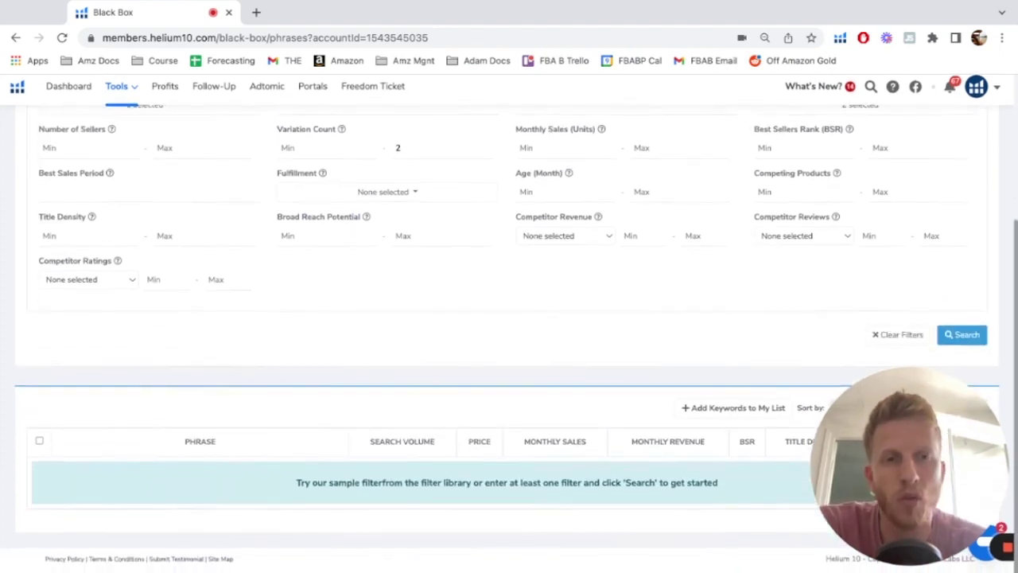
click(959, 341)
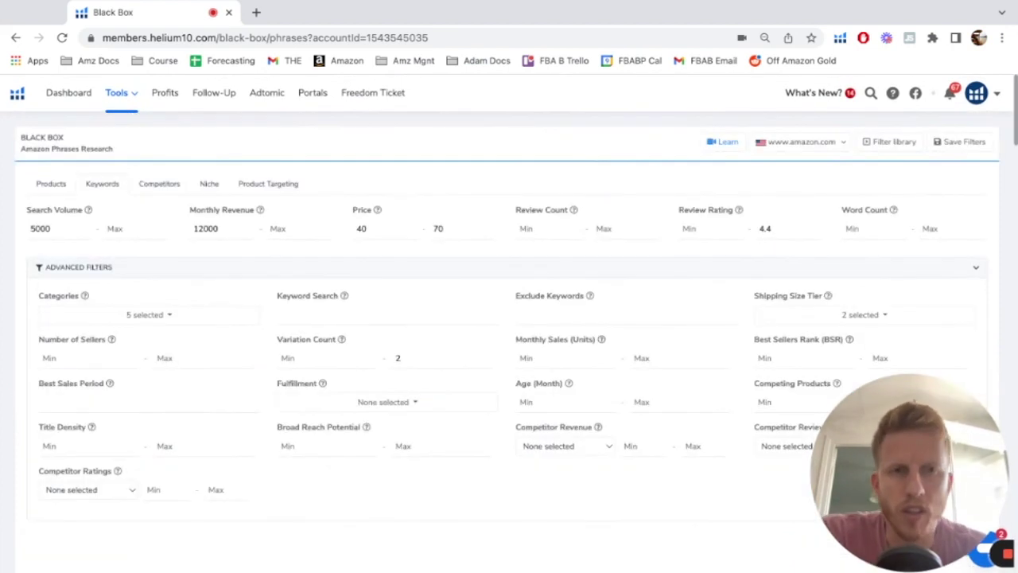
Examine the search results, comparing the phrases' search volume, price, monthly revenue and reviews
scroll(783, 233, down, 2)
scroll(782, 233, down, 1)
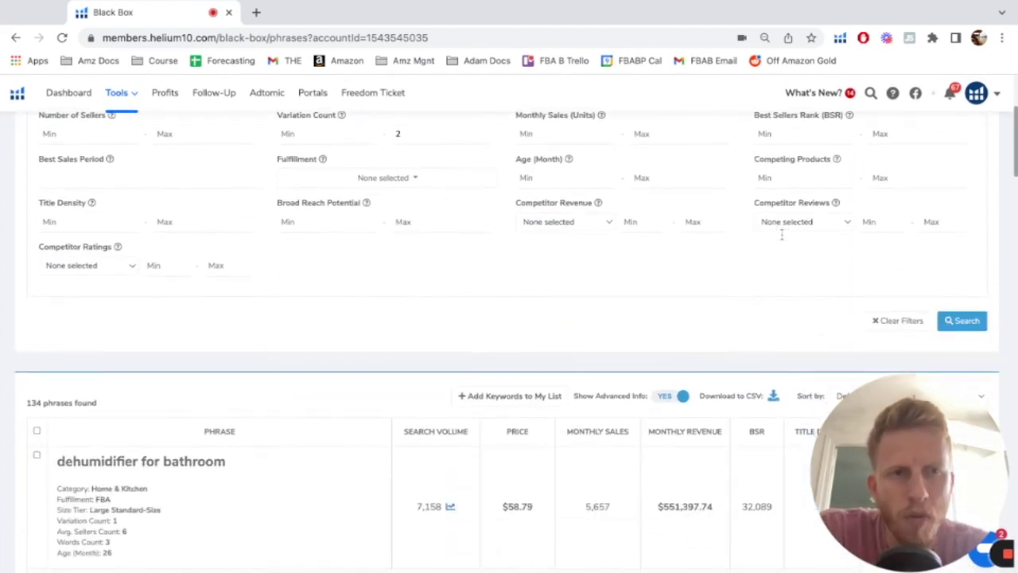
scroll(497, 303, down, 3)
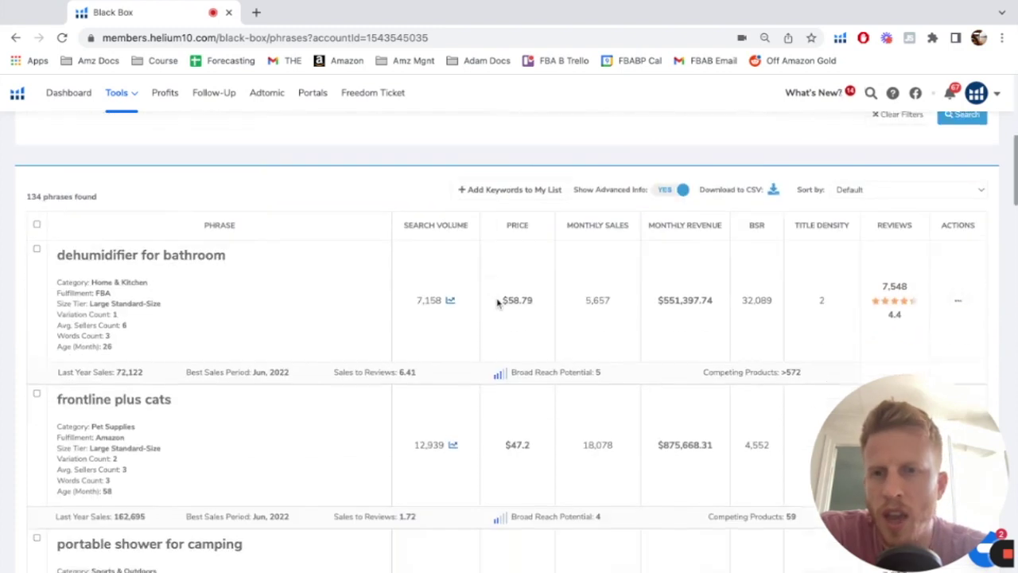
scroll(509, 342, down, 2)
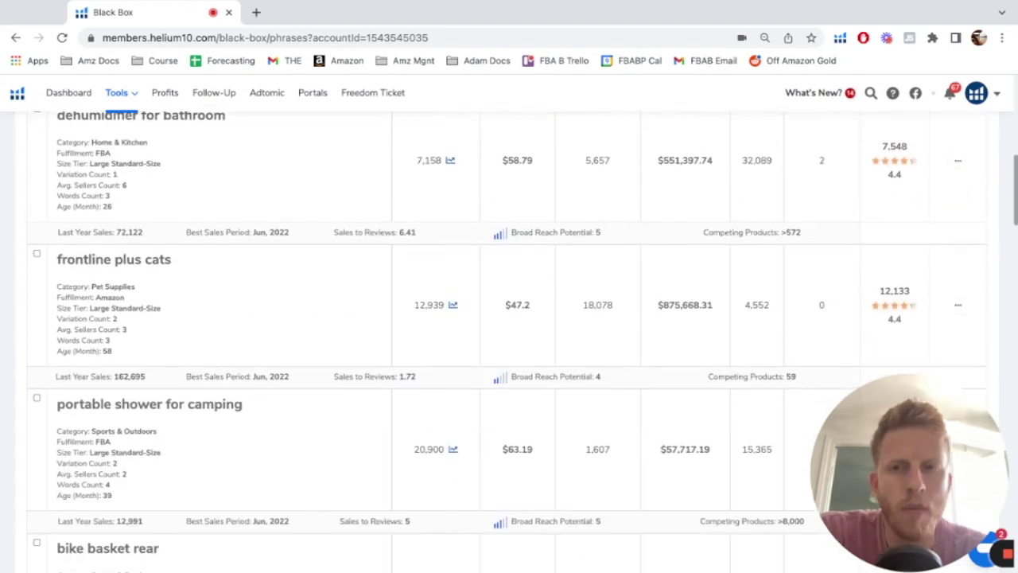
scroll(510, 342, down, 3)
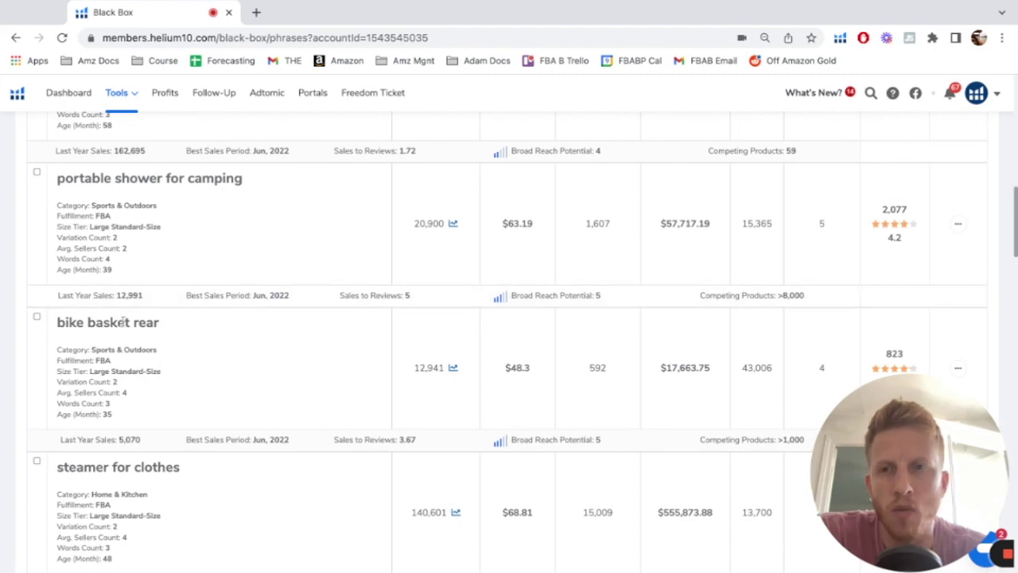
scroll(271, 359, down, 1)
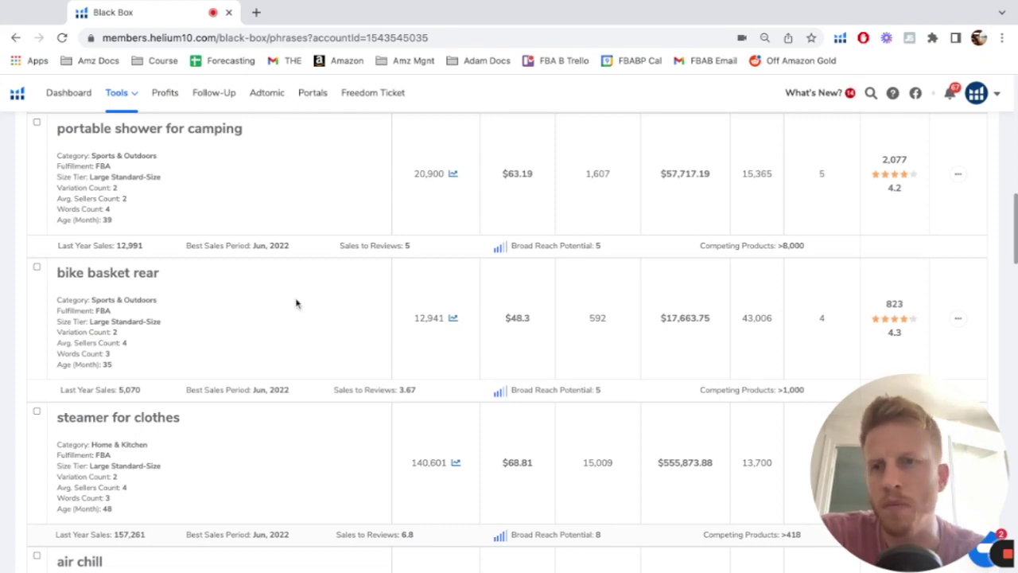
scroll(573, 446, up, 1)
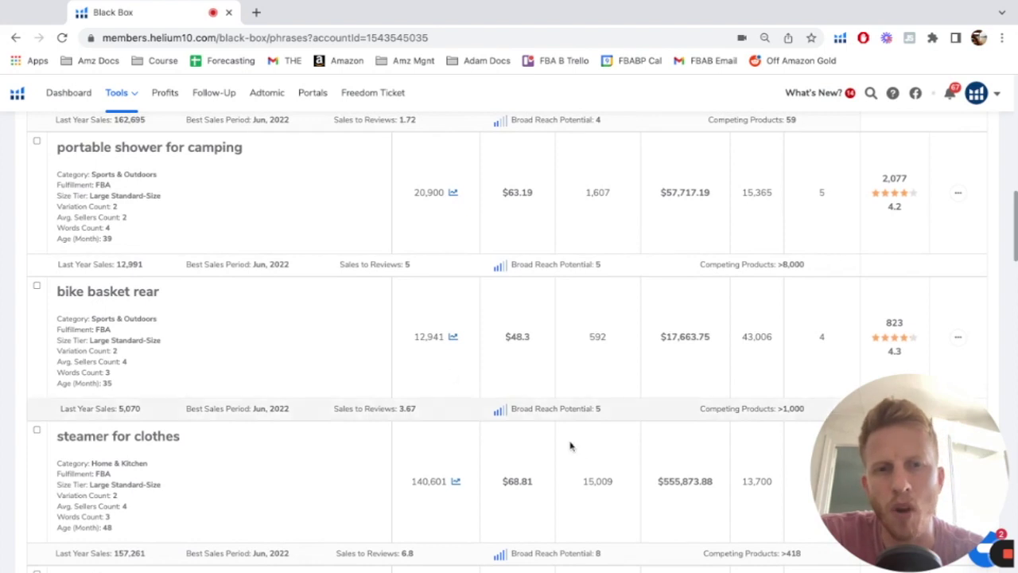
scroll(271, 263, up, 1)
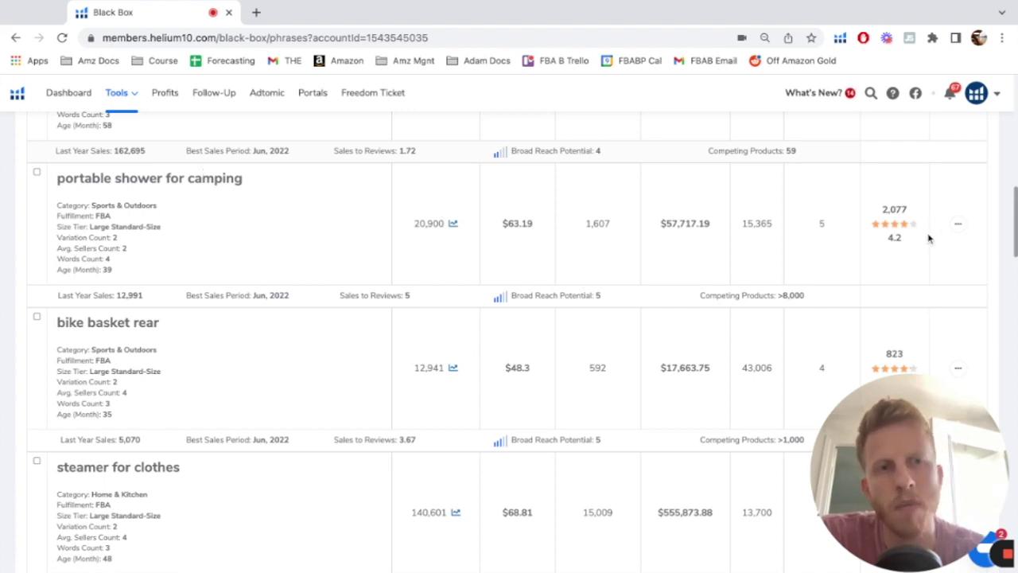
View the all-time search volume history for the phrase "portable shower for camping"
click(958, 225)
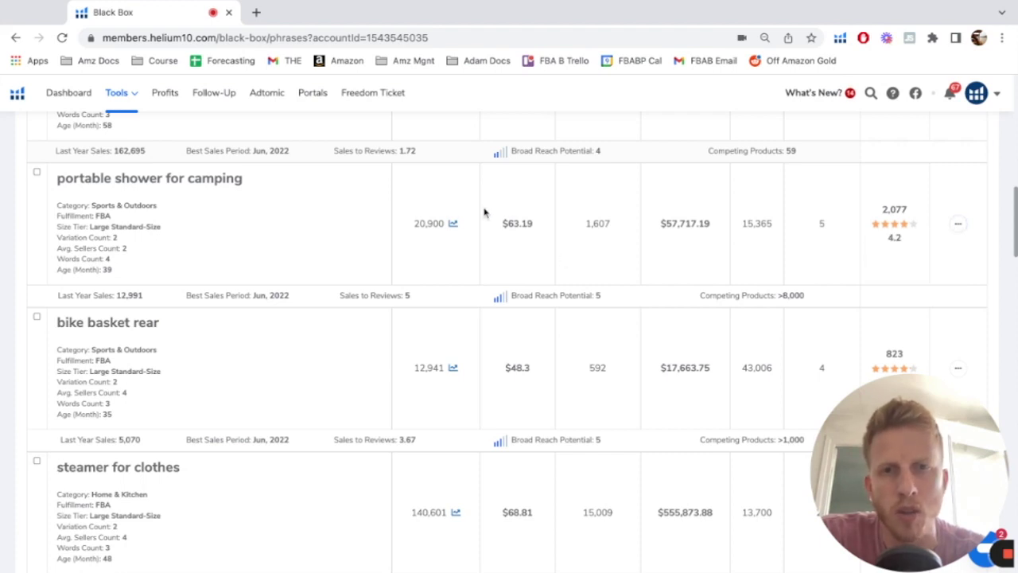
click(454, 225)
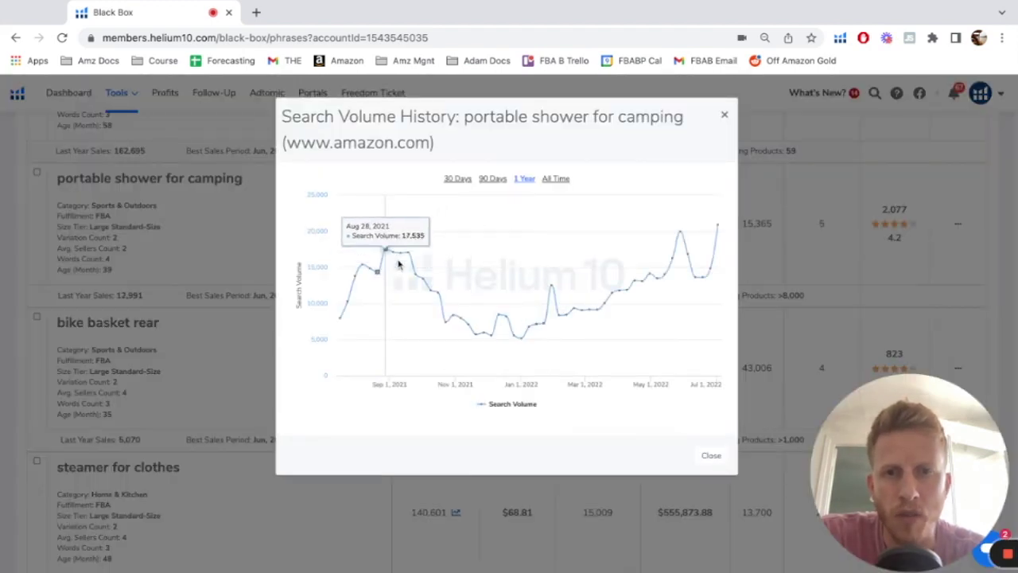
click(554, 178)
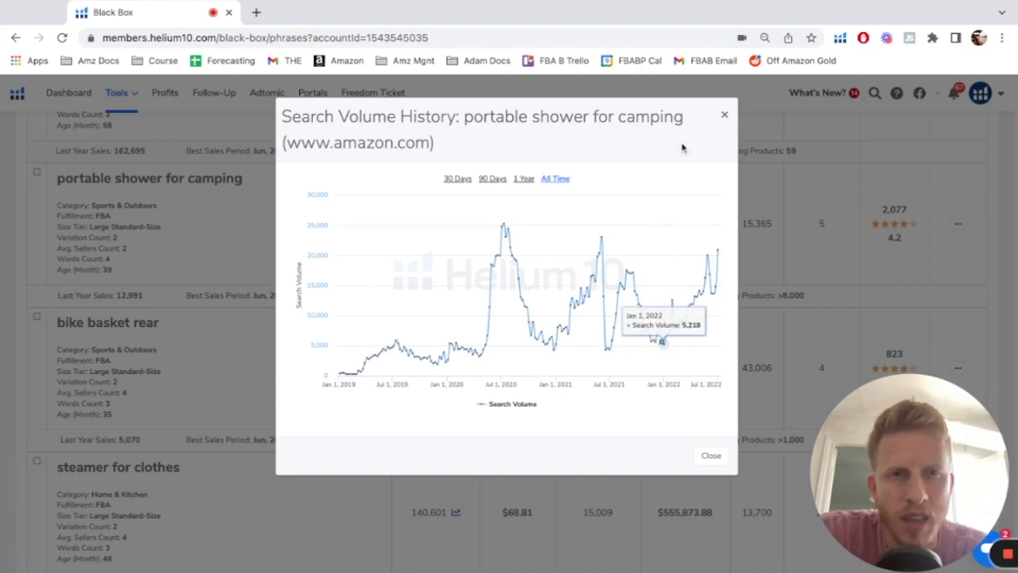
click(724, 114)
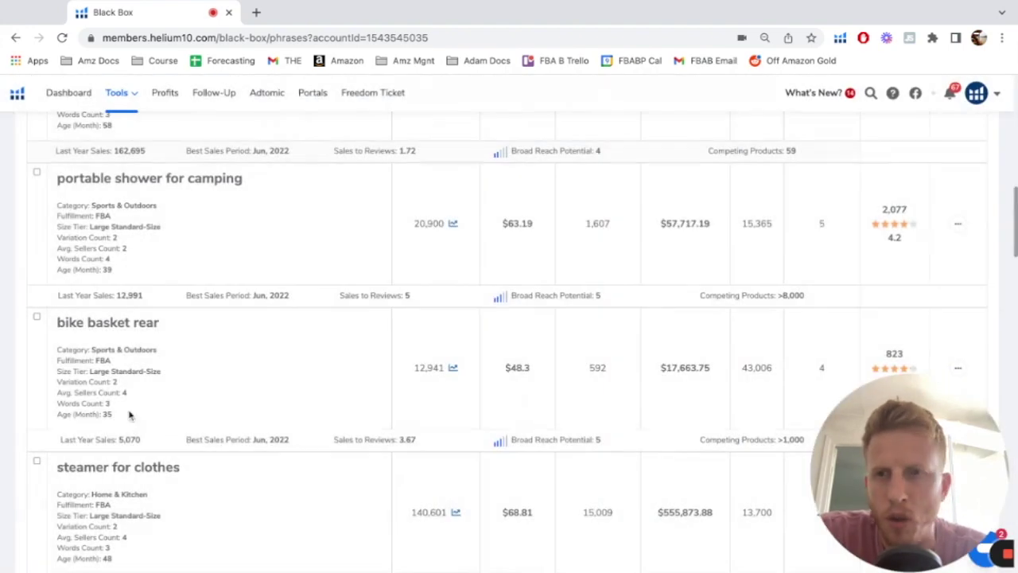
Open the Amazon search results for "portable shower for camping" and examine the listings' prices, reviews and monthly sales data
click(957, 223)
click(921, 252)
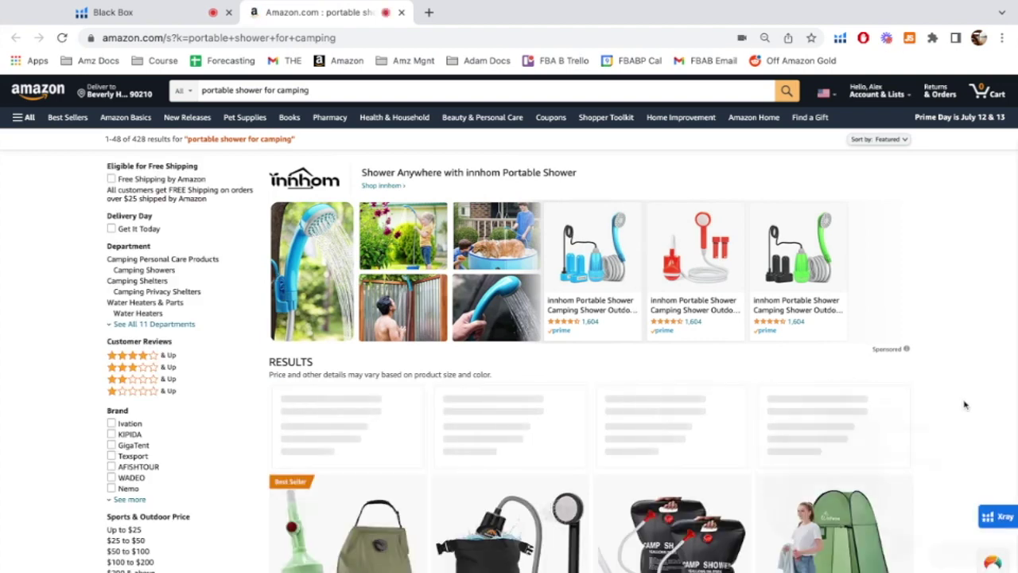
scroll(966, 406, down, 3)
scroll(589, 318, down, 1)
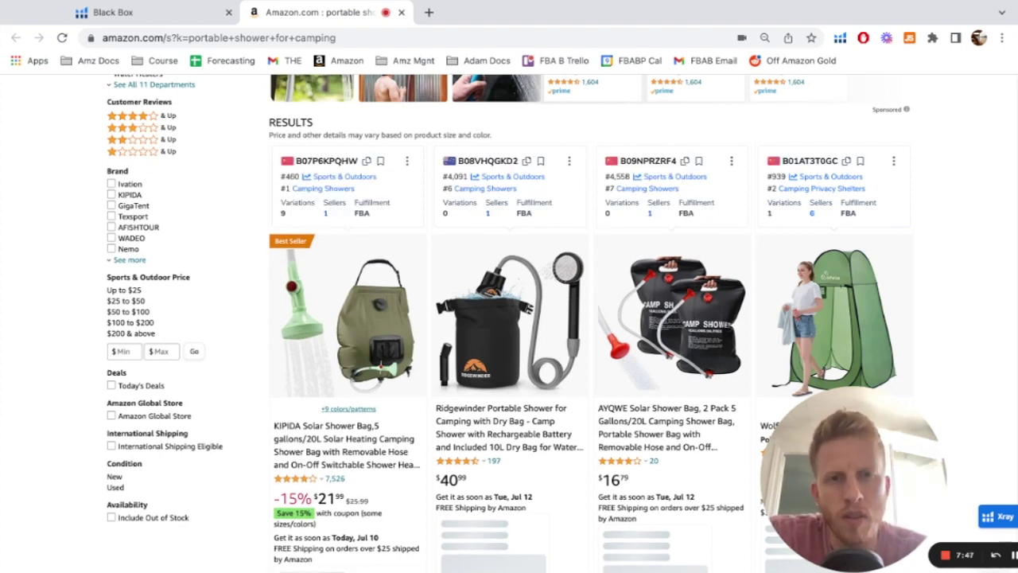
scroll(562, 323, down, 3)
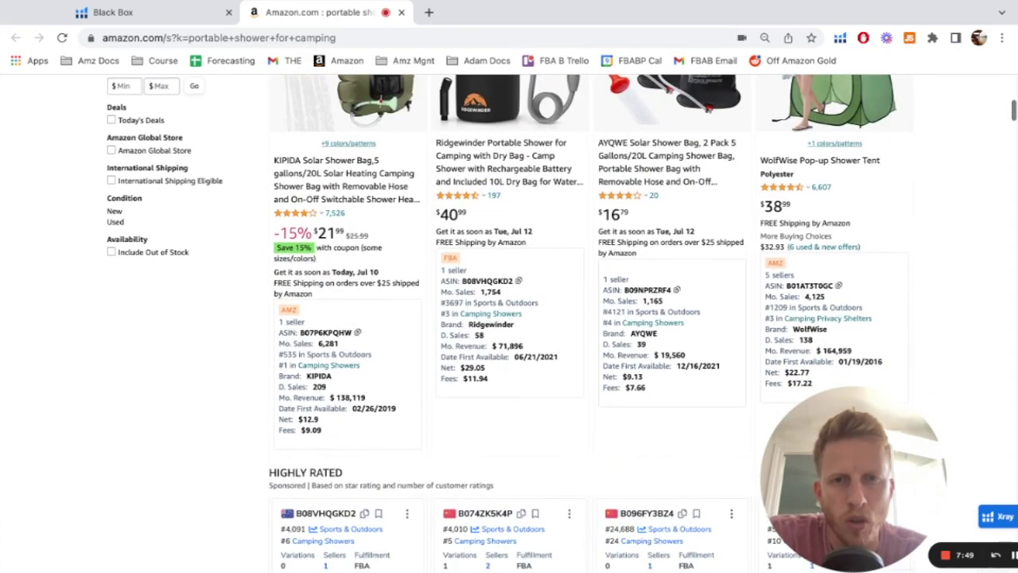
scroll(562, 323, down, 3)
scroll(563, 323, down, 3)
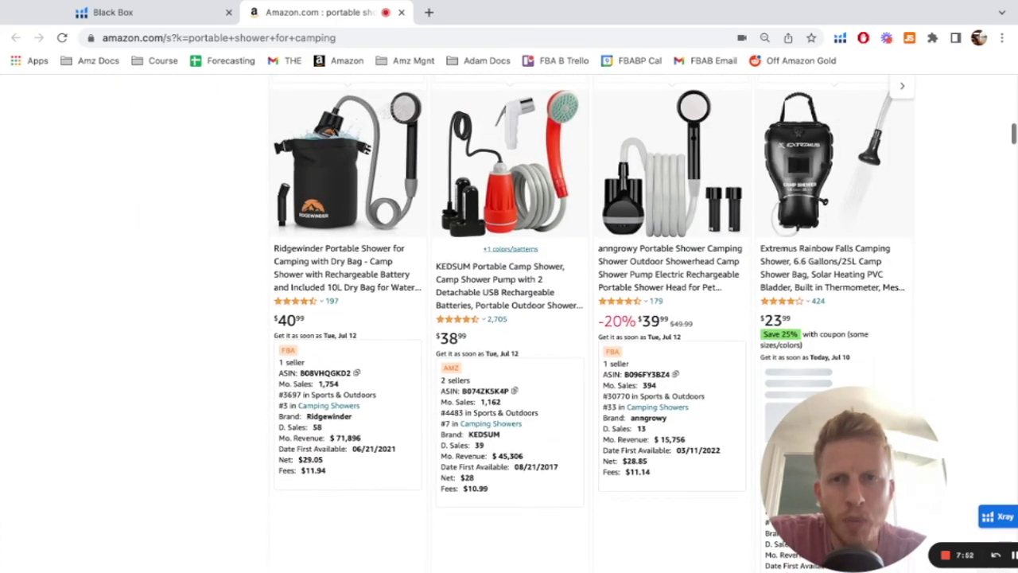
scroll(230, 230, up, 1)
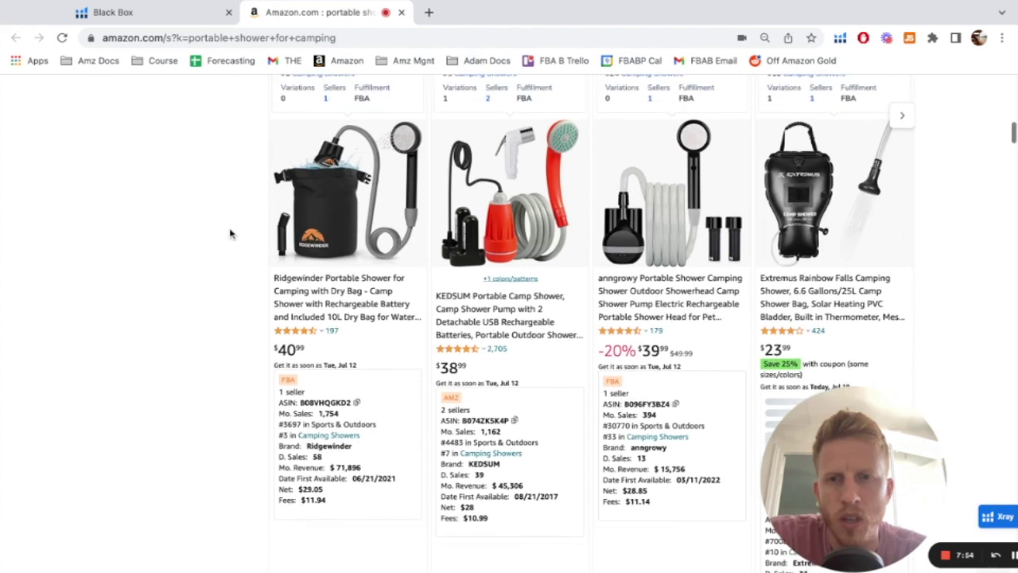